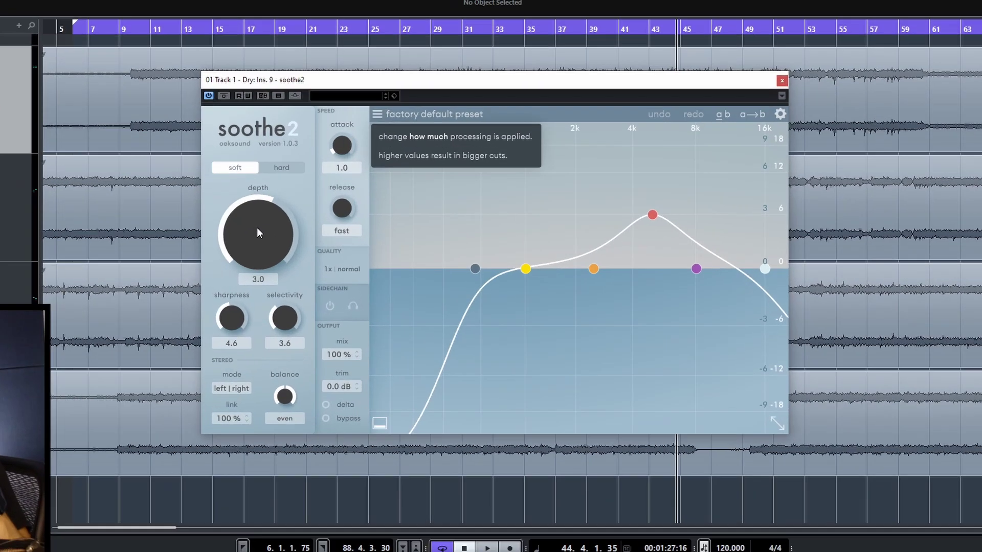
Set the depth to 0.3, the sharpness to 3.7 and the selectivity to 2.6
drag(340, 245, 337, 287)
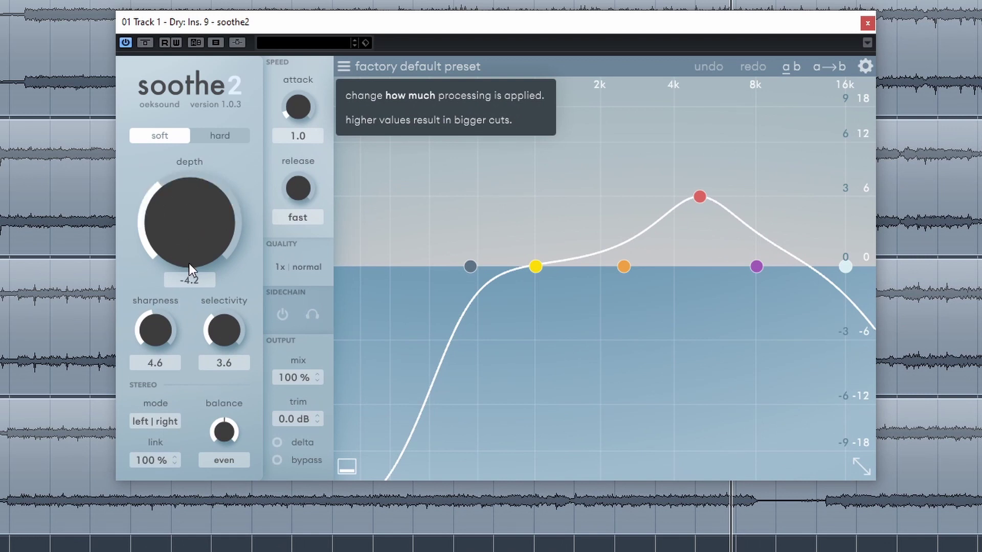
drag(156, 344, 156, 360)
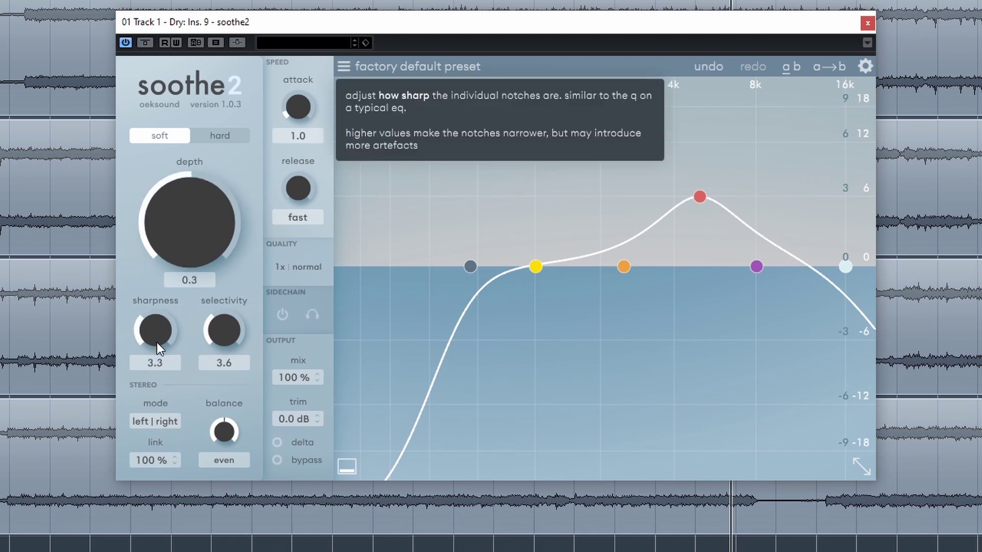
drag(158, 324, 155, 366)
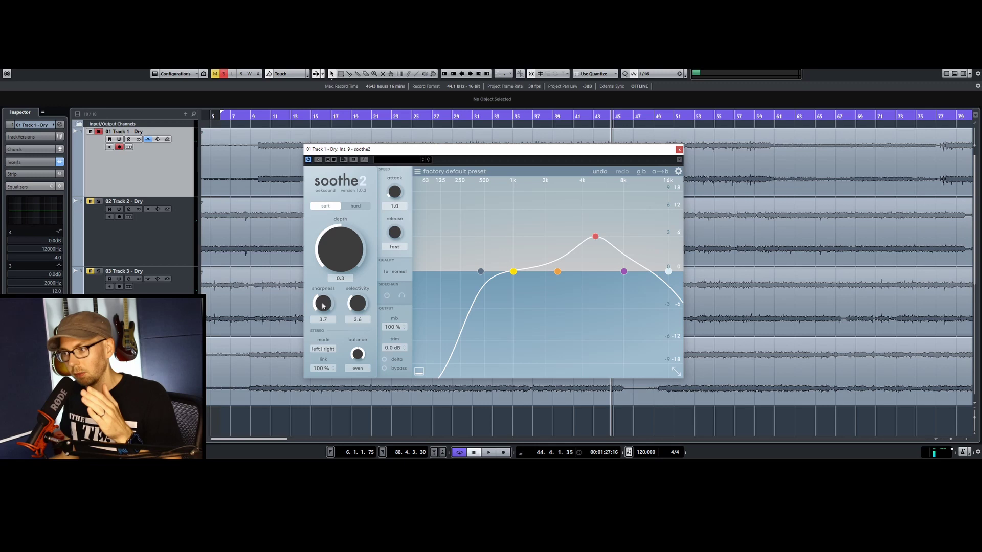
drag(358, 305, 360, 298)
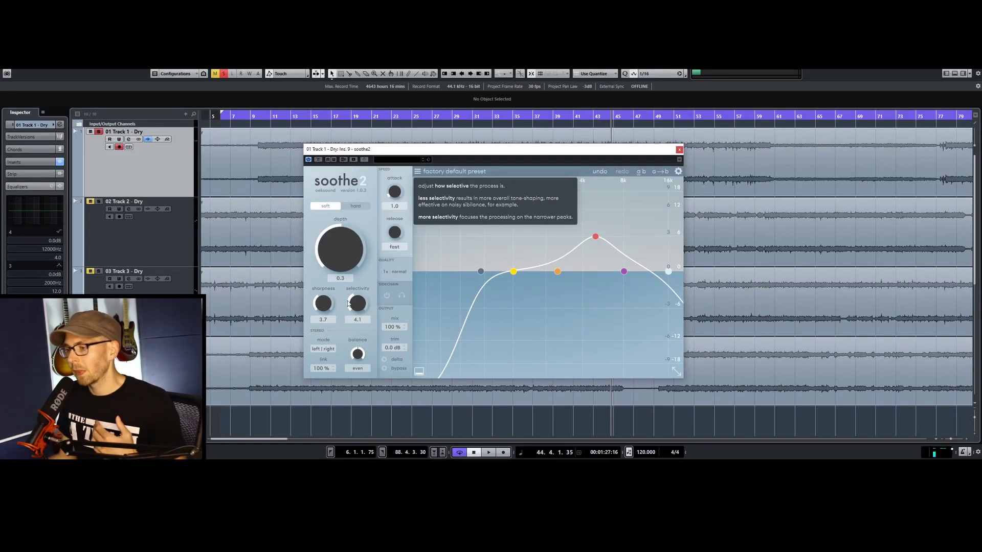
drag(349, 304, 357, 302)
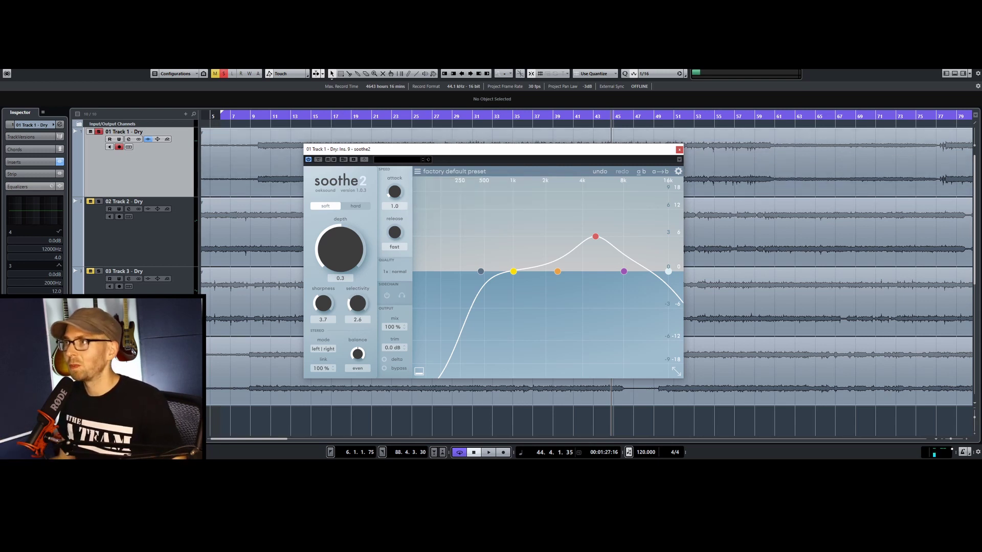
Reposition the plugin window and demonstrate delta monitoring by switching it on and back off
drag(491, 148, 452, 133)
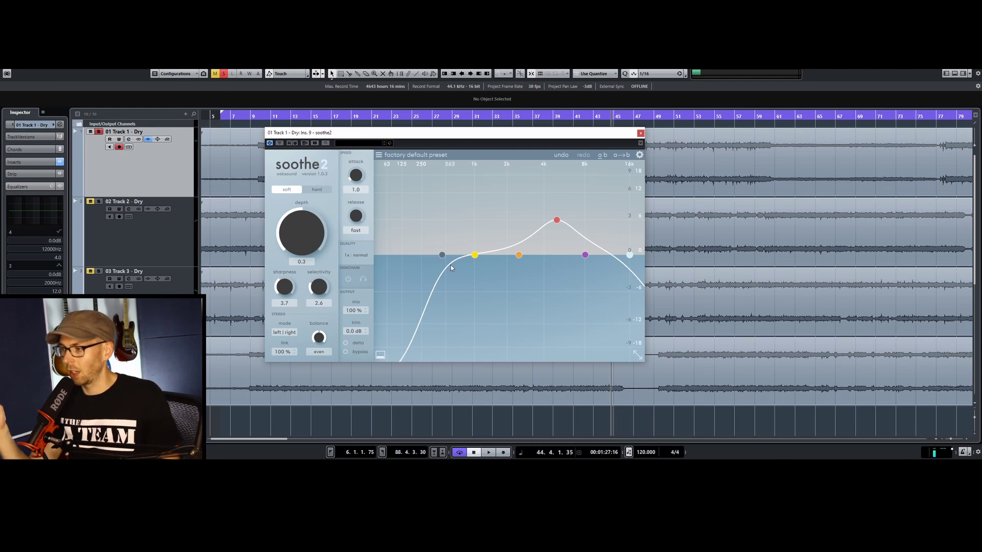
click(346, 343)
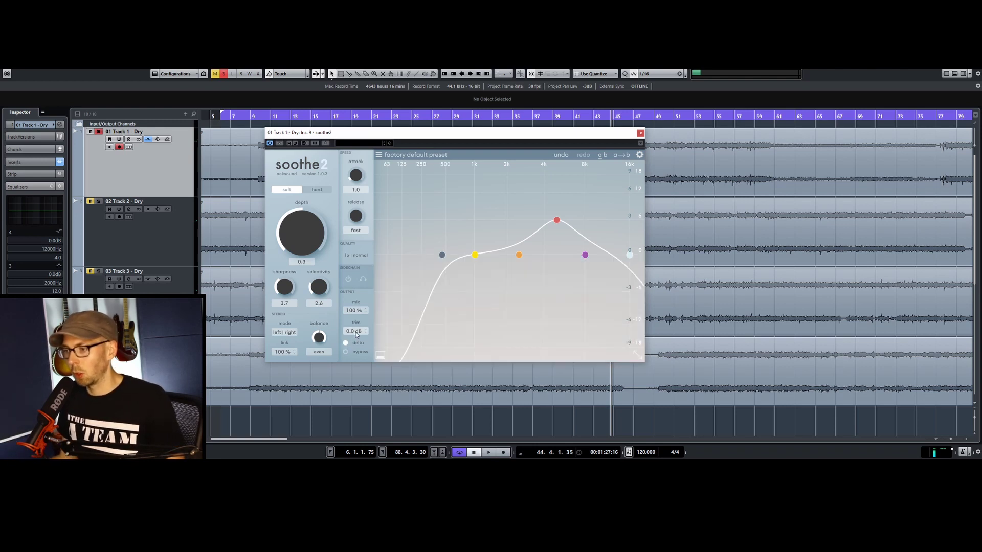
mouse_move(356, 335)
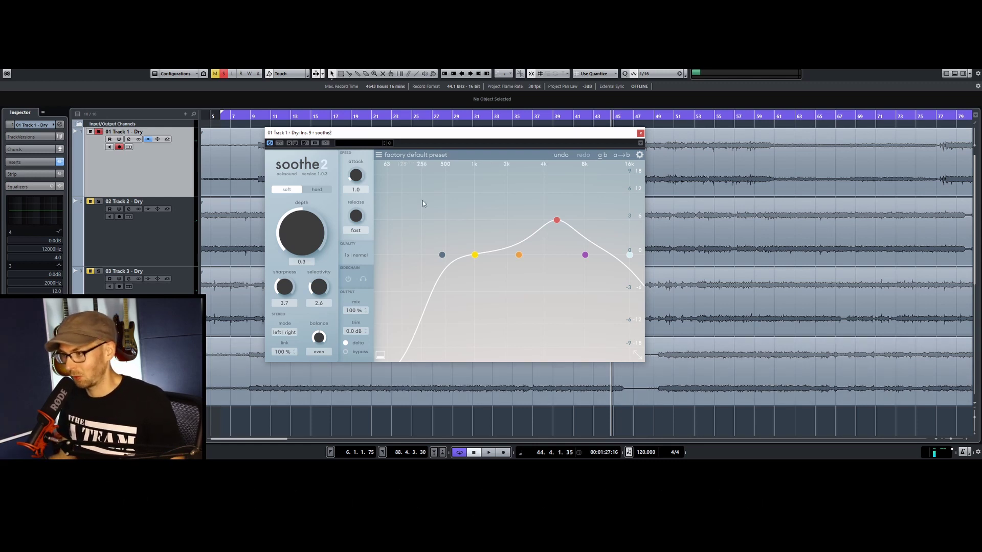
click(345, 343)
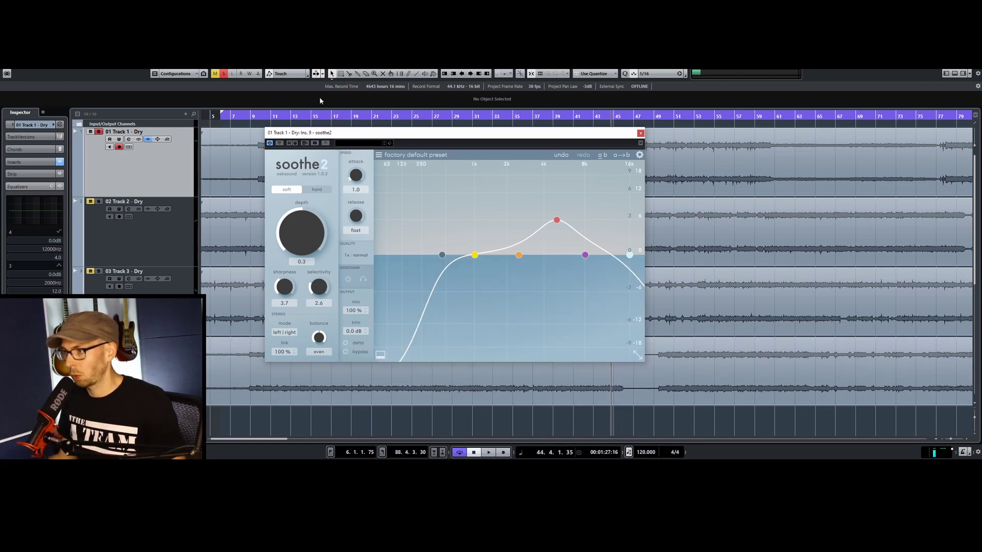
Play the track from about bar 14 with delta on and raise the depth to 5.7, keeping the plugin window clear of the timeline
double_click(306, 117)
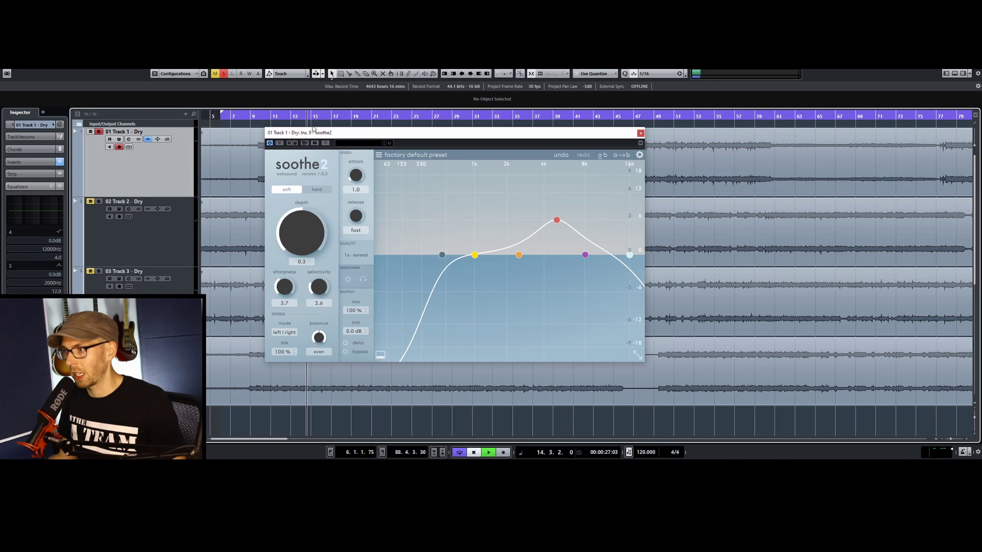
click(345, 343)
drag(468, 135, 579, 185)
drag(410, 281, 412, 246)
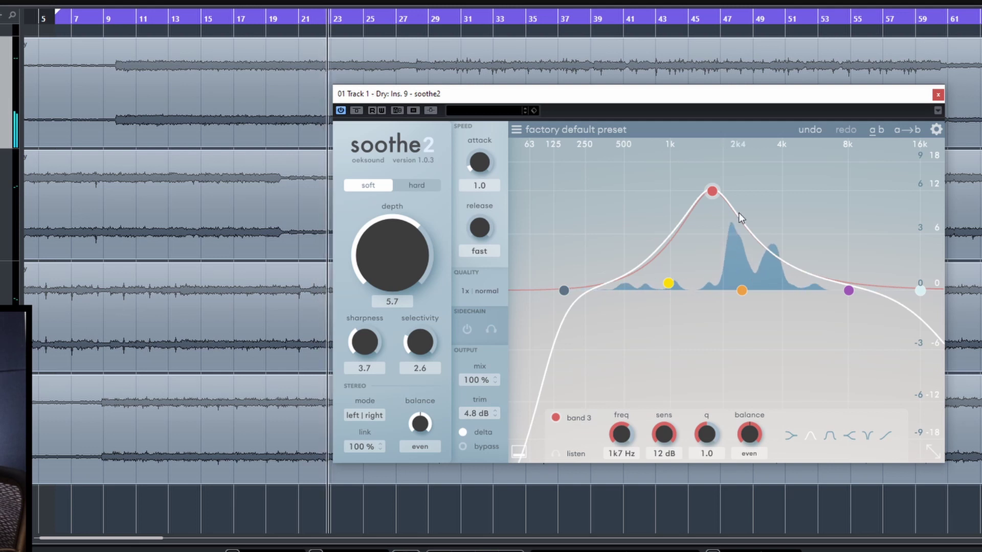
Sweep band 3 to 2.2 kHz with a q of 3.0, and on to 6.1 kHz with a q of 1.4
drag(712, 192, 735, 192)
scroll(735, 192, up, 10)
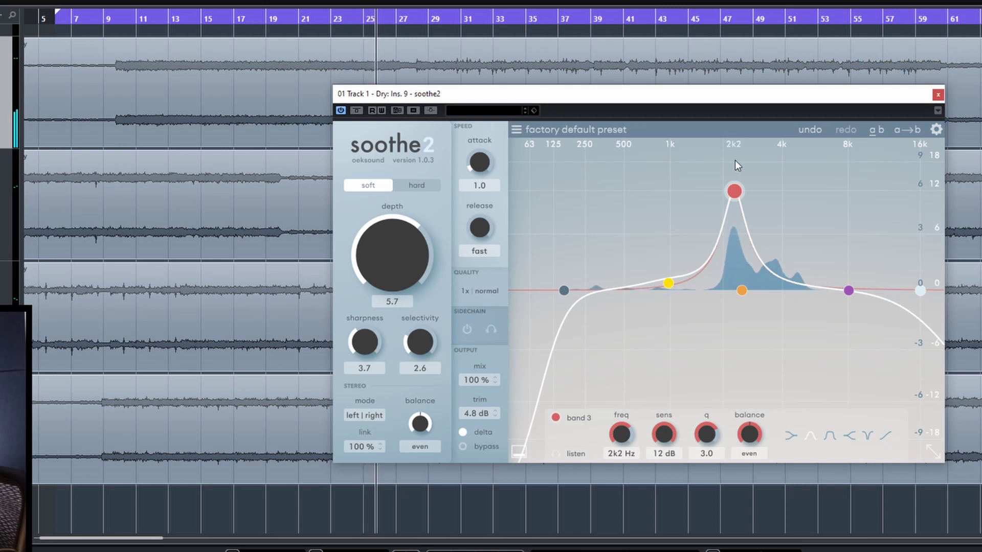
drag(735, 163, 821, 162)
scroll(821, 194, down, 4)
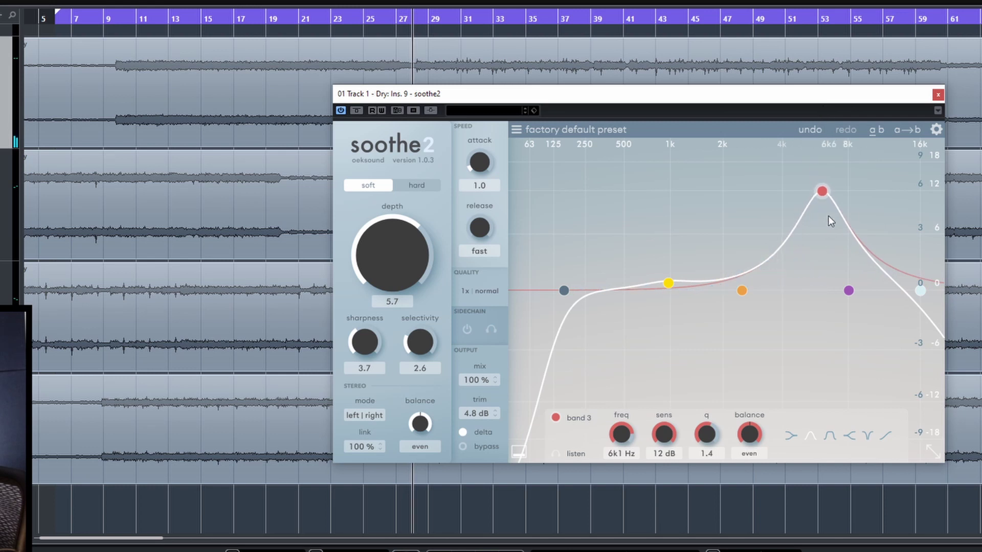
Play from about bar 44 and retune band 3 to 4.2 kHz, 11 dB sensitivity and a q of 2.6
click(680, 18)
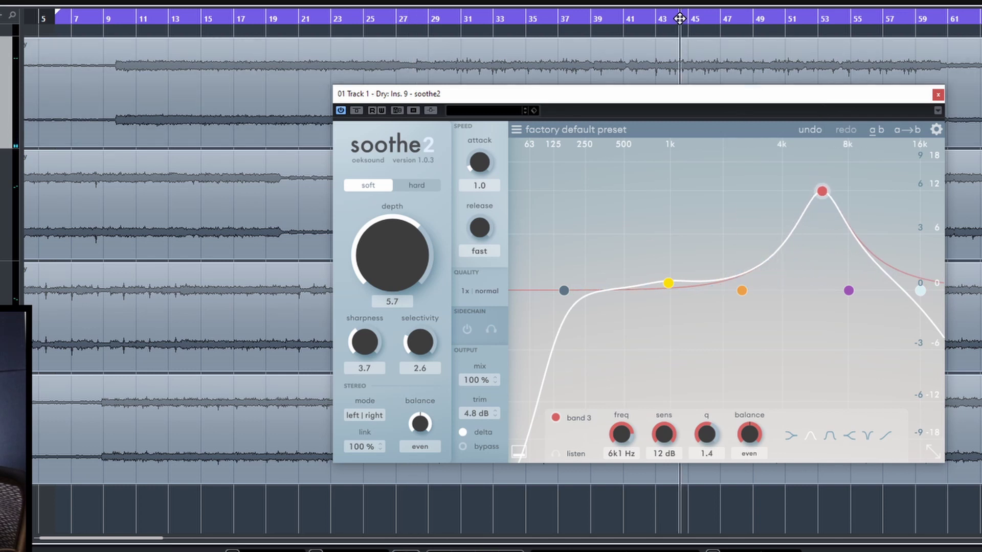
scroll(824, 182, up, 2)
scroll(824, 189, up, 3)
drag(822, 191, 784, 213)
key(space)
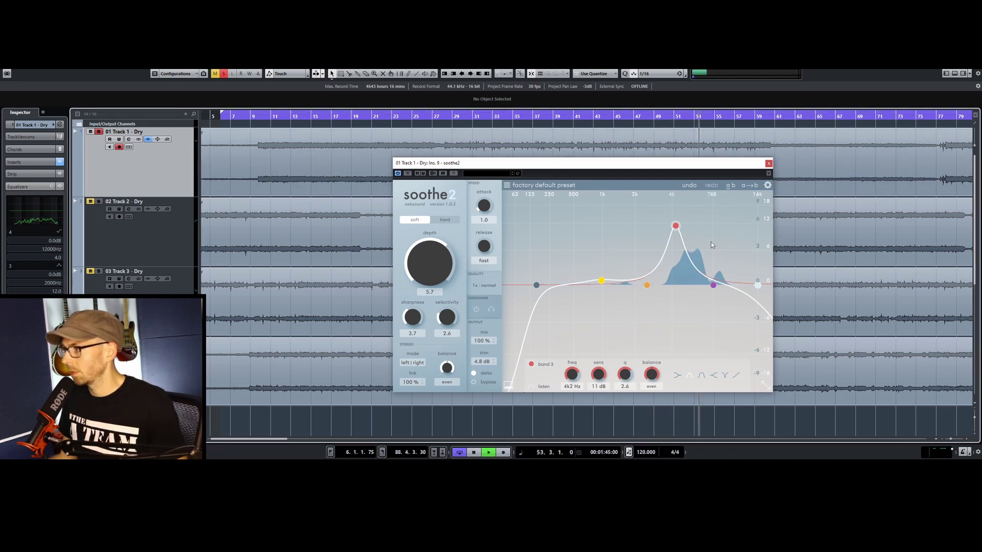
Move the purple band to the upper end of the spectrum, and disable band 3 at 6.2 kHz, 5.7 dB
drag(713, 285, 783, 284)
click(676, 224)
drag(676, 225, 698, 251)
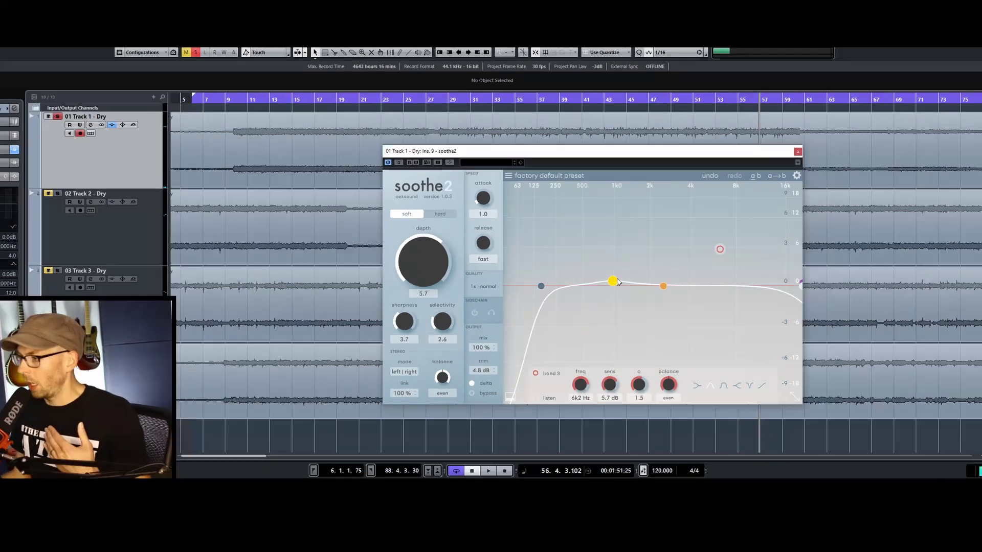
Boost band 1 to 11 dB at 908 Hz, and pull it down to -9.4 dB at 846 Hz
drag(601, 281, 602, 205)
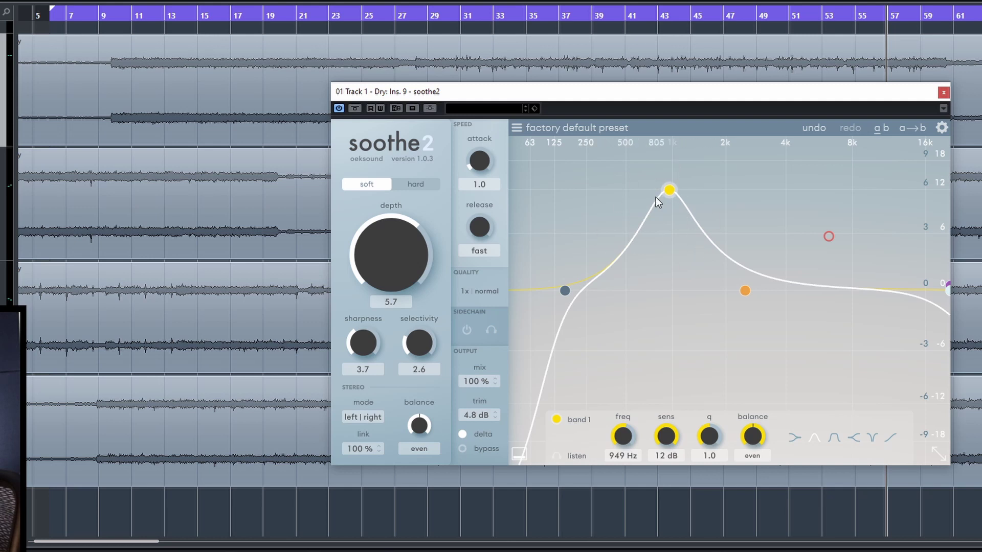
mouse_move(673, 196)
mouse_down()
mouse_move(659, 200)
mouse_move(670, 200)
mouse_up()
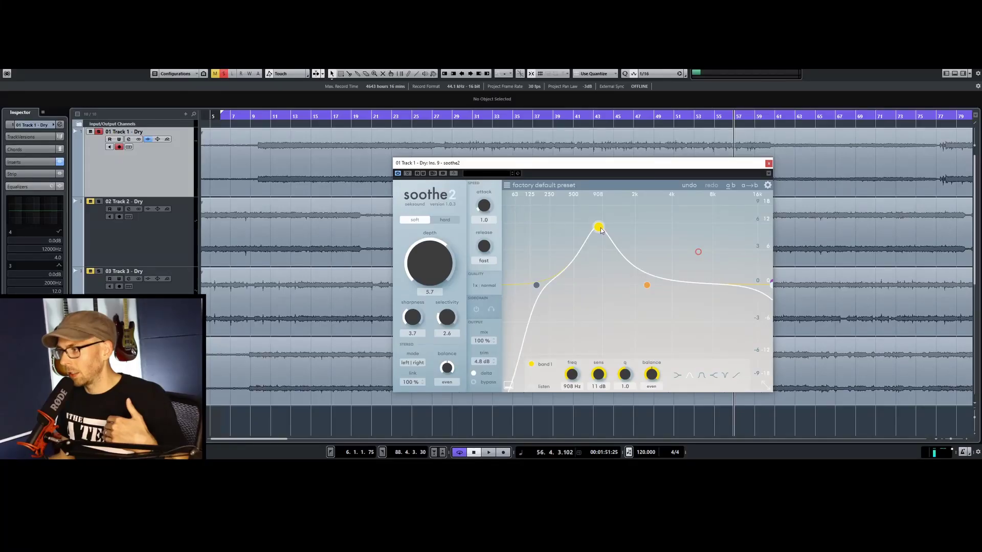
drag(601, 228, 599, 259)
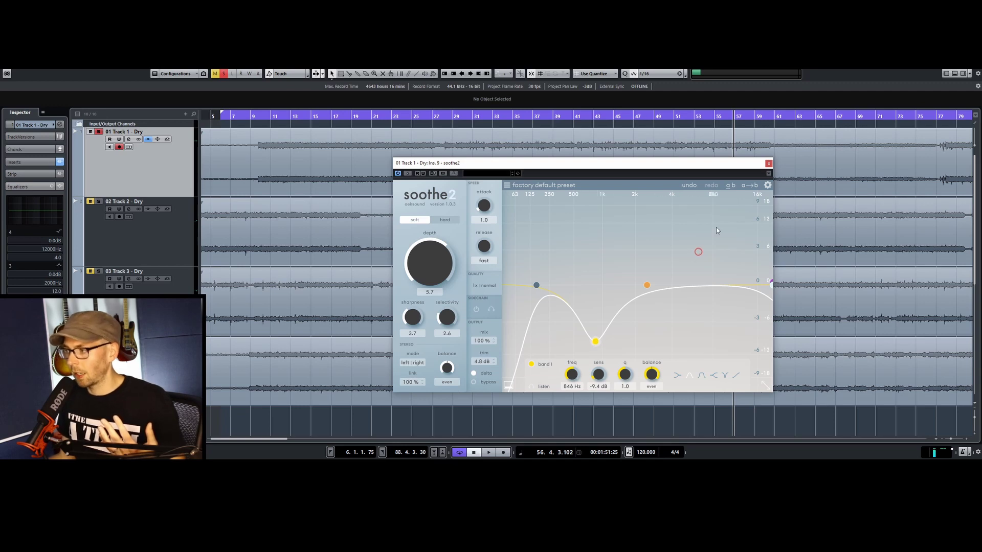
Resume playback and raise band 2 to 9.9 dB at 2.4 kHz with a q of 1.1
key(space)
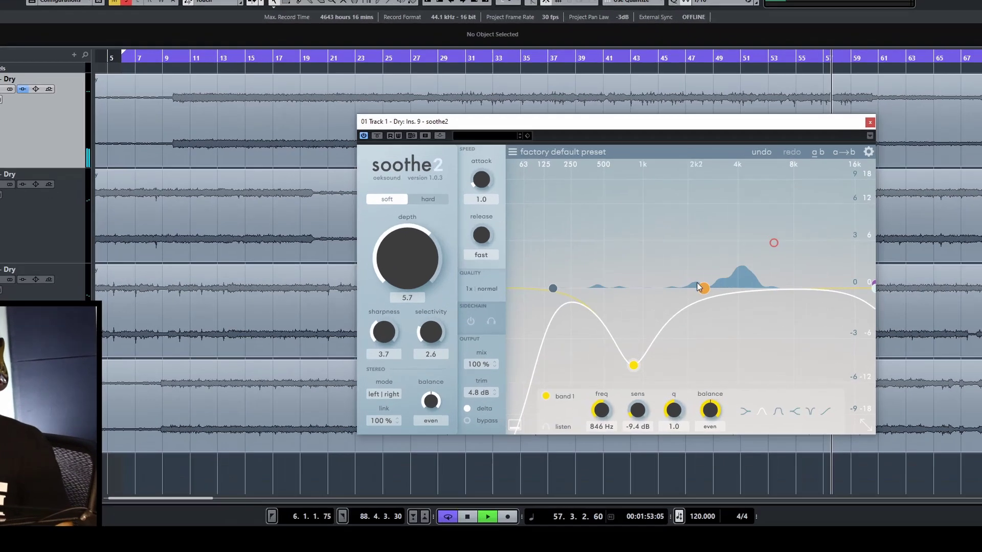
drag(646, 282, 652, 213)
drag(770, 166, 759, 199)
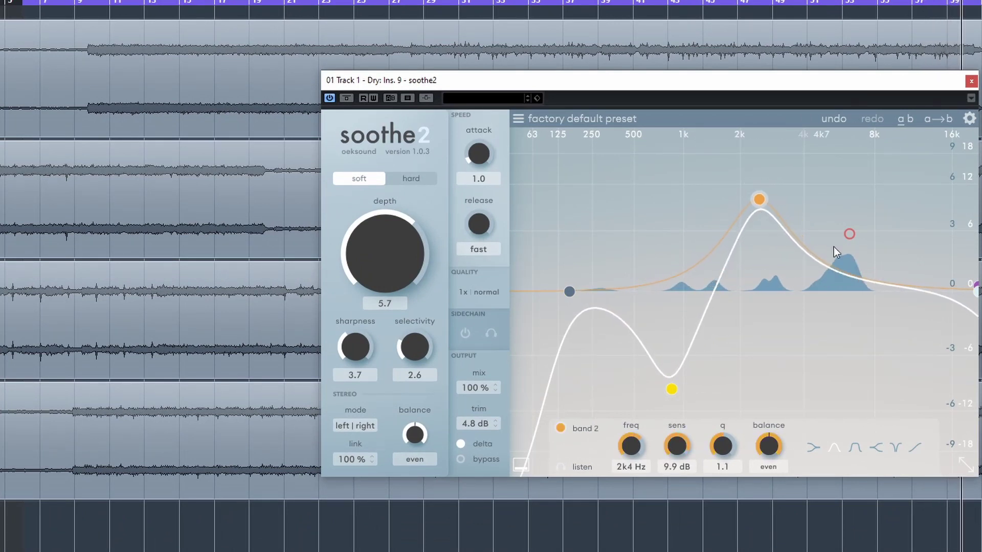
Re-enable band 3 and set it to a -3.1 dB sensitivity at 5.5 kHz
drag(849, 235, 880, 237)
click(560, 428)
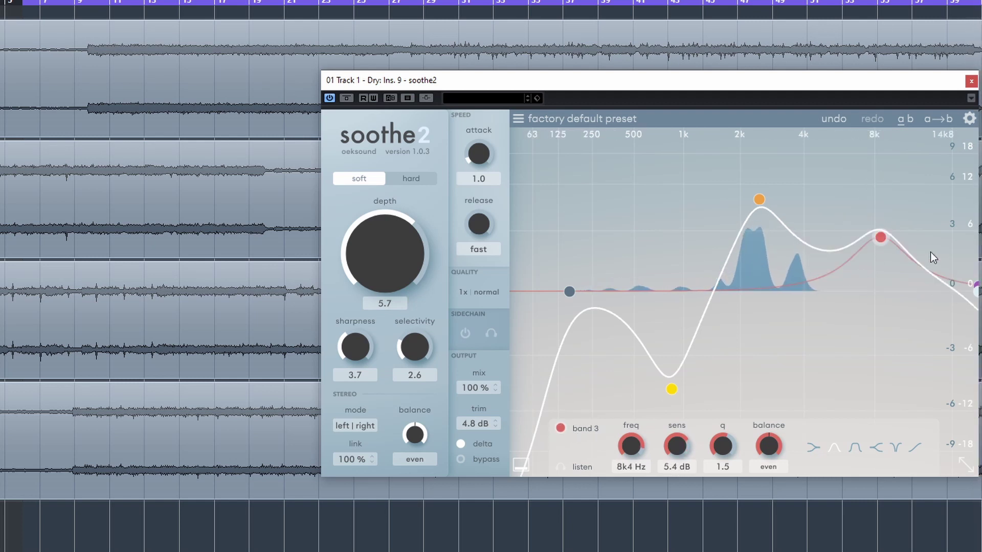
drag(876, 240, 833, 330)
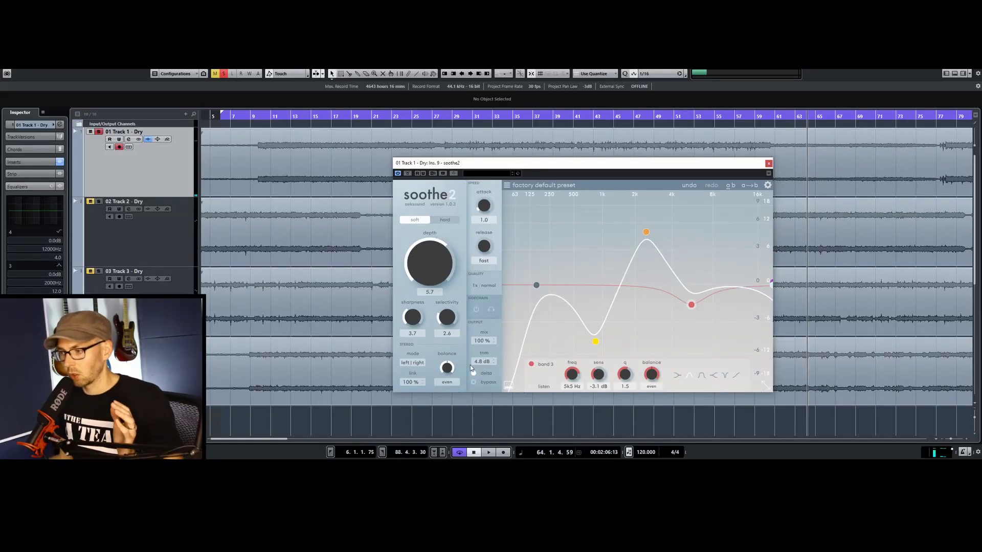
Toggle delta, lower the depth to -5.2 and restart playback from an earlier part of the track
click(473, 373)
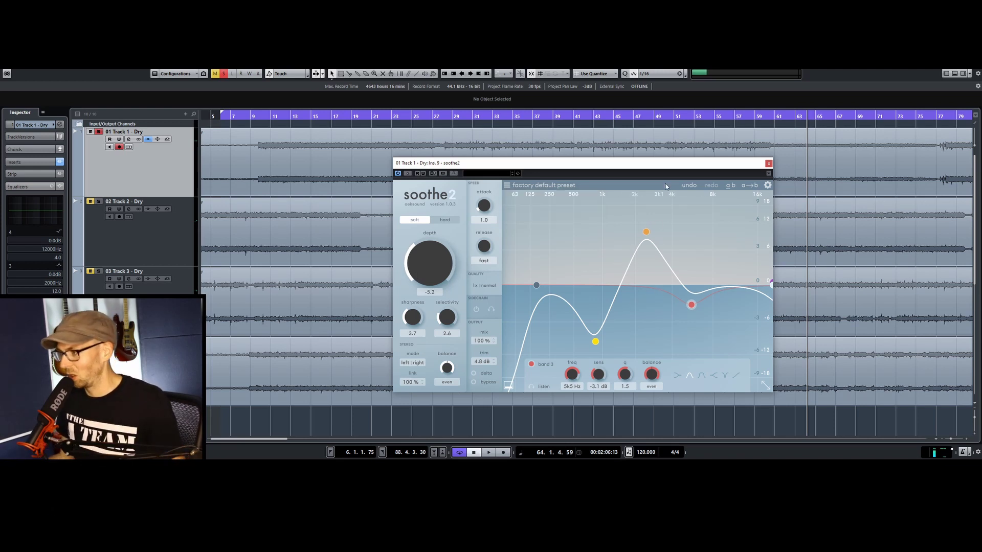
click(425, 117)
drag(425, 117, 348, 116)
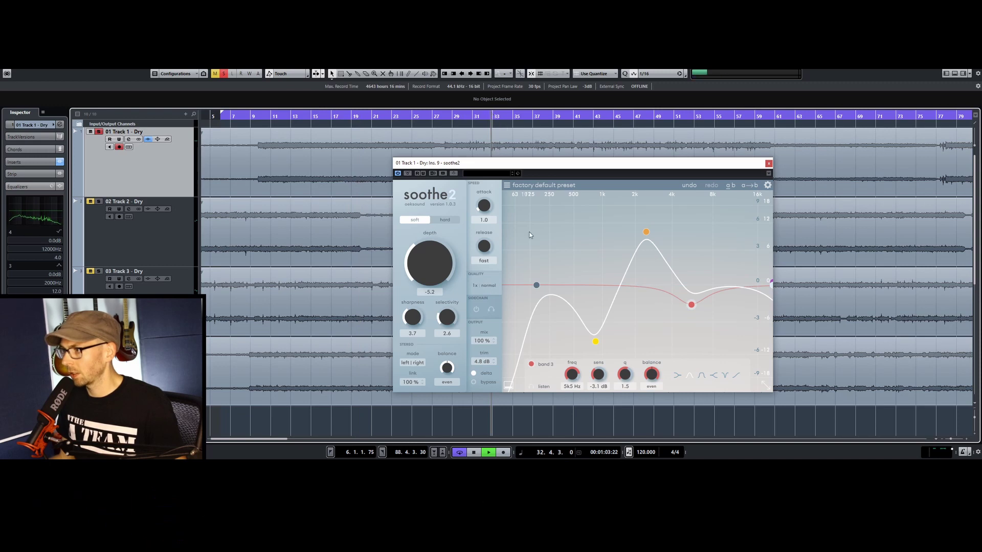
Raise the depth to 7.5 and adjust the sharpness to 6.8 while listening to the delta signal
drag(428, 275, 431, 252)
drag(413, 312, 415, 305)
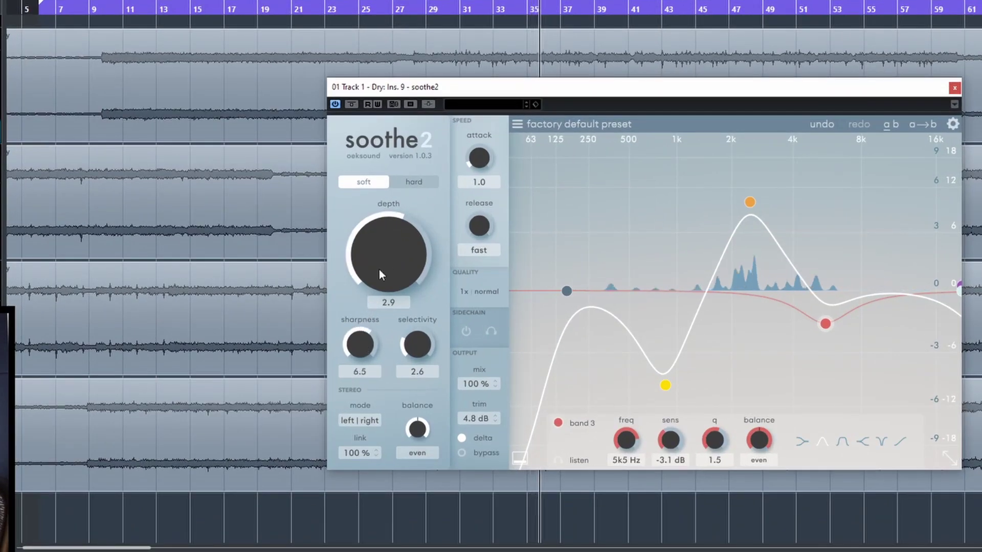
drag(379, 269, 385, 237)
drag(366, 358, 366, 349)
drag(363, 330, 364, 349)
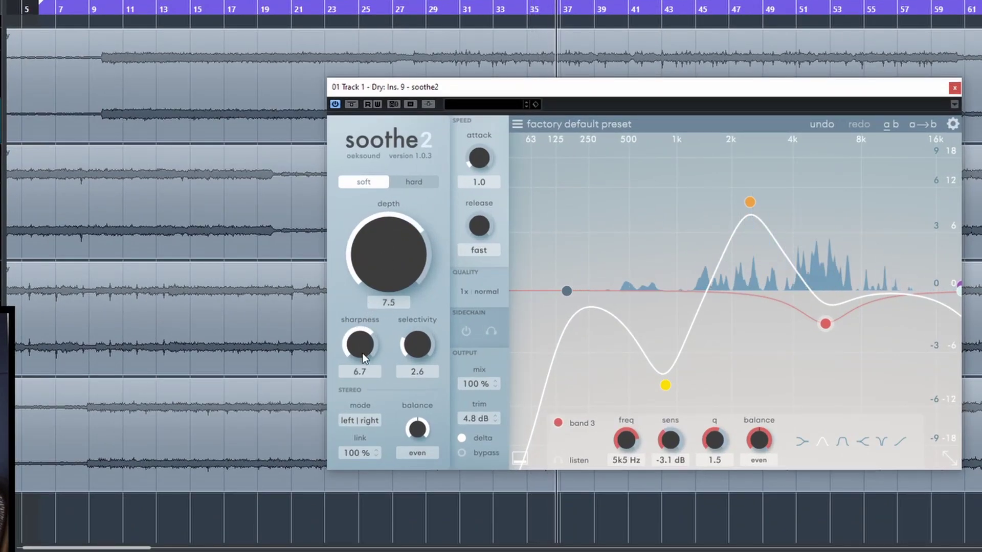
drag(356, 431, 362, 320)
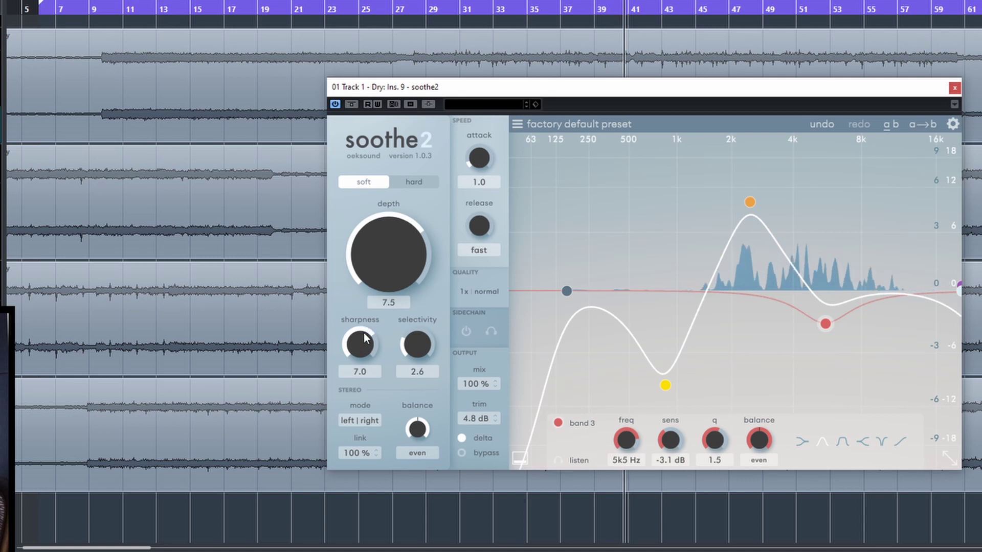
drag(366, 339, 365, 342)
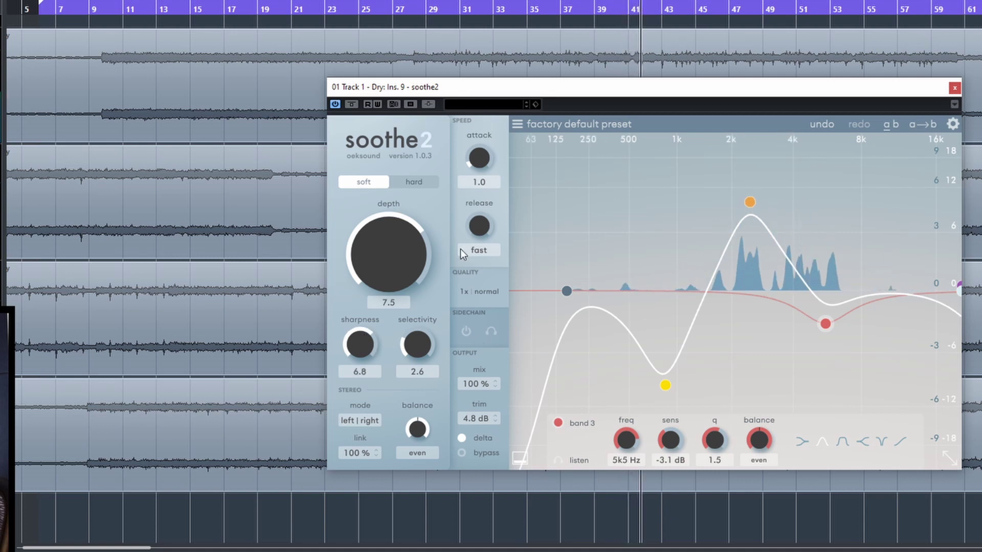
Set the depth to 4.9, and compare a selectivity of 6.8 before settling on 2.2
drag(361, 278, 374, 266)
drag(411, 318, 440, 278)
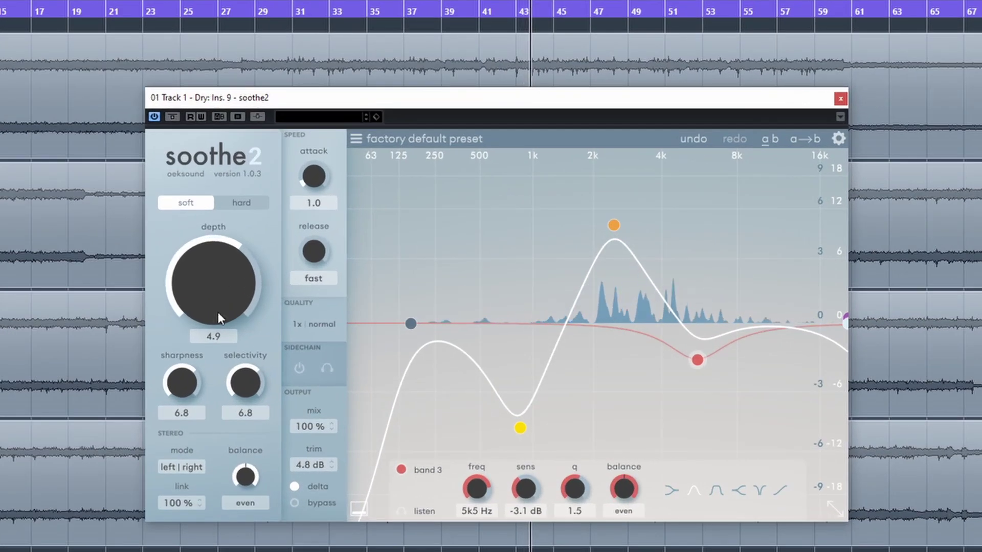
scroll(448, 317, up, 1)
mouse_move(246, 384)
mouse_down()
mouse_move(246, 488)
mouse_move(259, 352)
mouse_move(257, 456)
mouse_move(250, 369)
mouse_up()
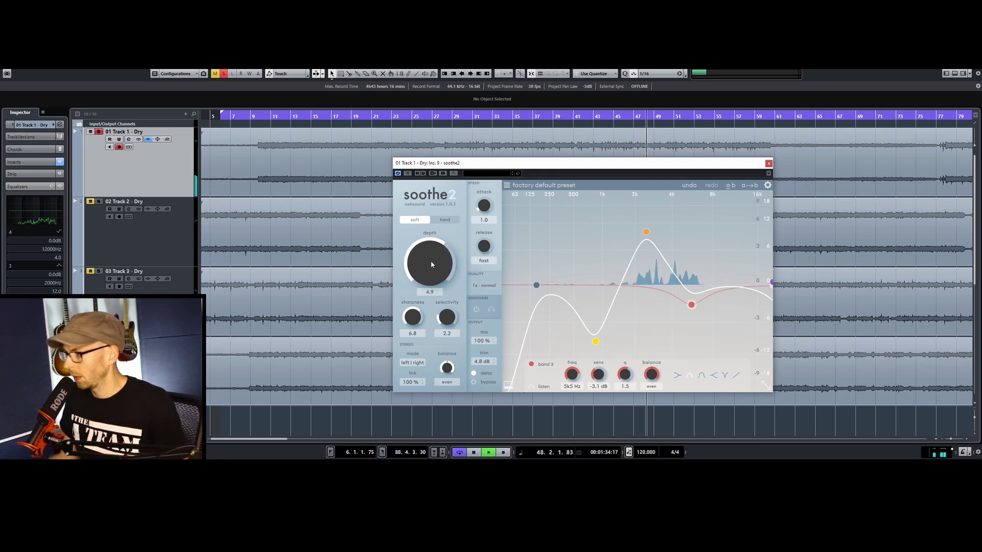
Audition hard mode, return to soft mode, and stop playback with the depth lowered to -0.6
click(446, 220)
click(415, 220)
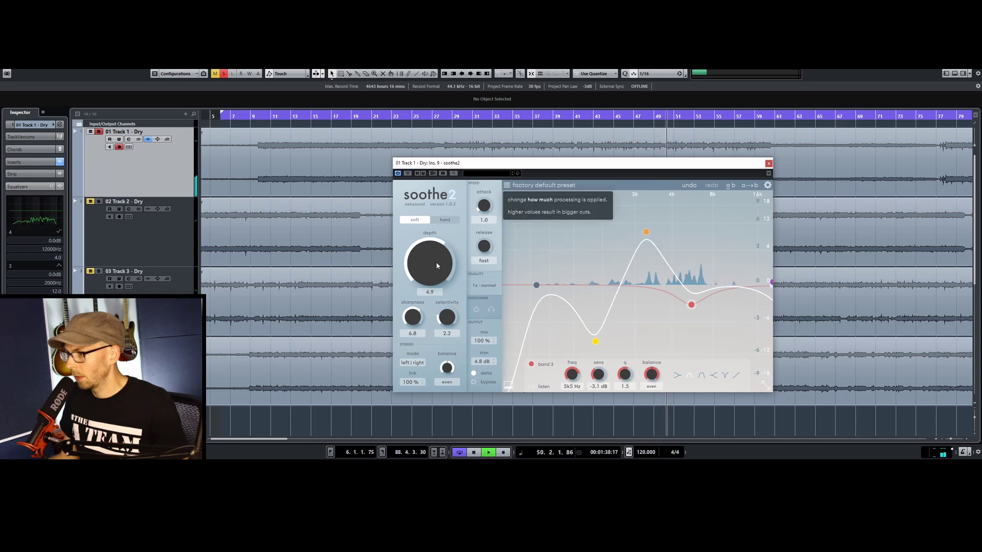
key(space)
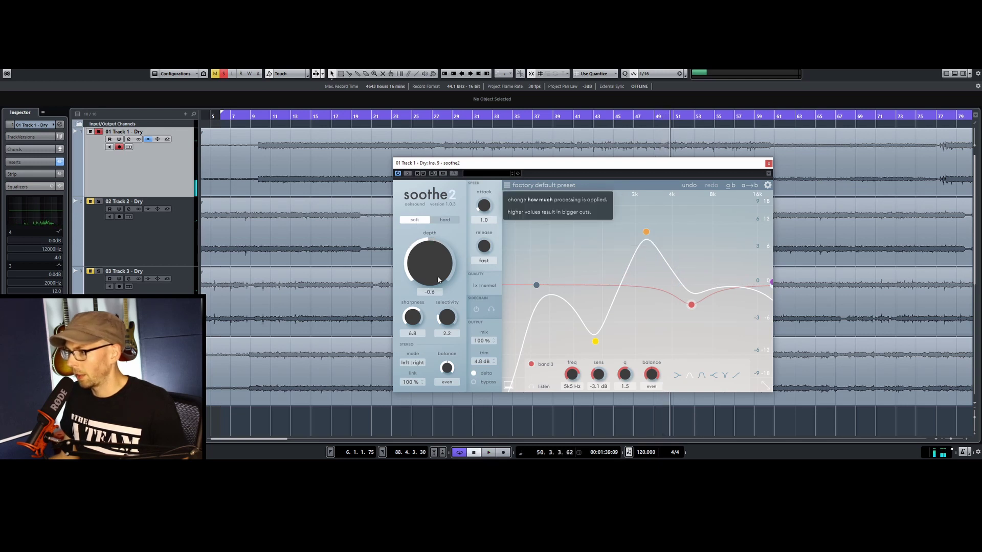
Turn delta off, reset the output trim to 0.0 dB and raise the depth to 1.6
click(474, 373)
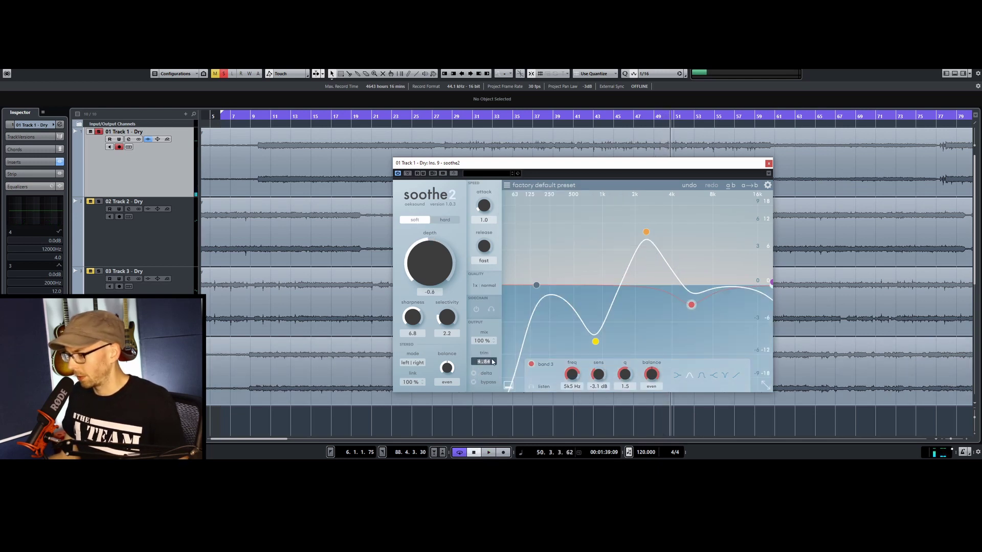
drag(436, 281, 428, 241)
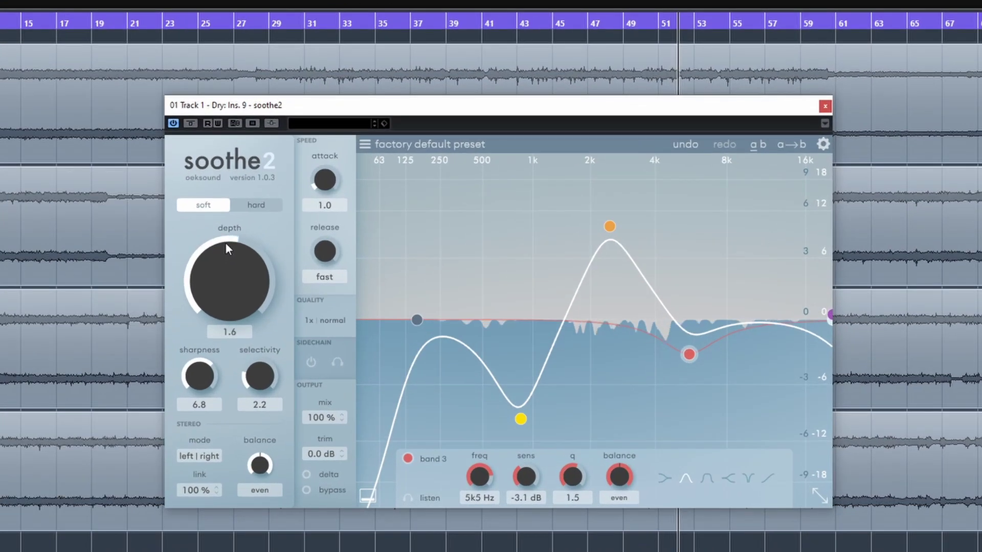
Lower the depth to -2.6 and set the output mix to 79 %
drag(226, 244, 226, 264)
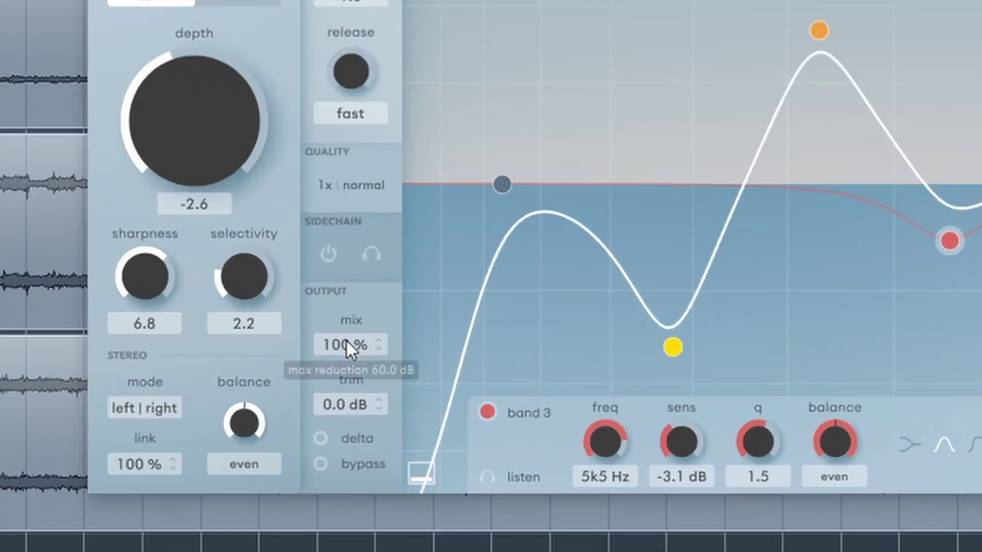
drag(329, 416, 322, 422)
drag(348, 351, 346, 397)
drag(326, 325, 367, 281)
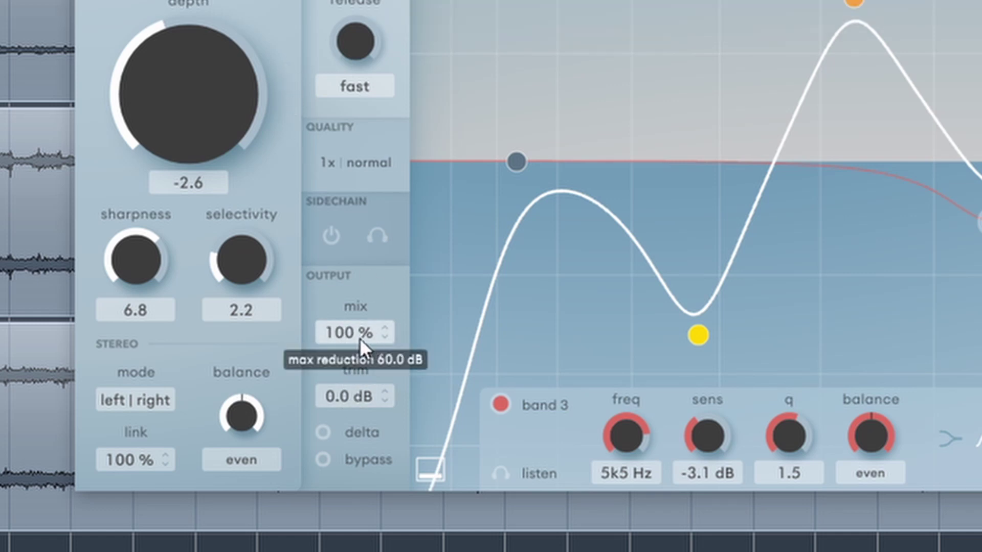
mouse_move(352, 411)
mouse_down()
mouse_move(352, 397)
mouse_move(352, 409)
mouse_up()
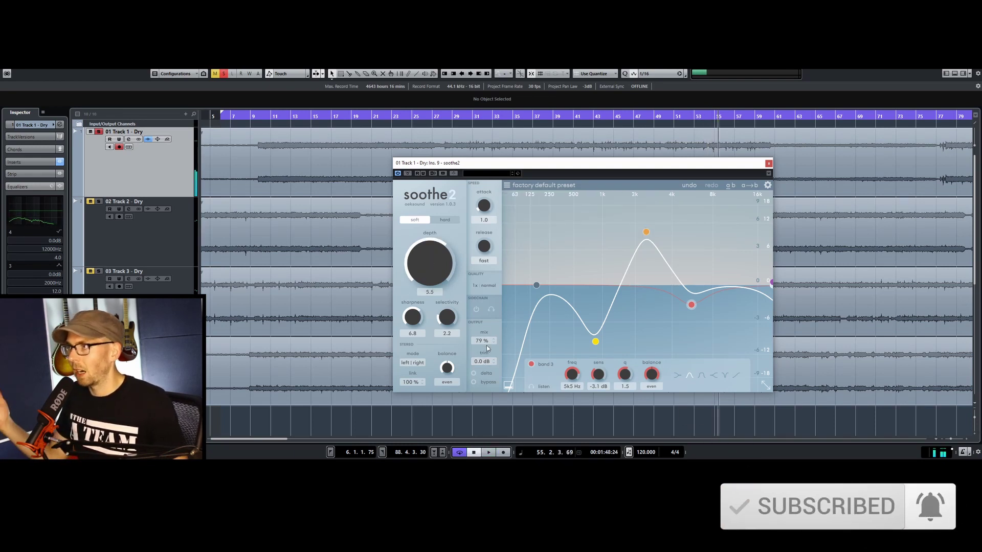
During playback, compare depths of 18.0, 2.3 and 4.5, check against the bypassed signal, and settle on a depth of 1.9
key(space)
drag(430, 254, 435, 231)
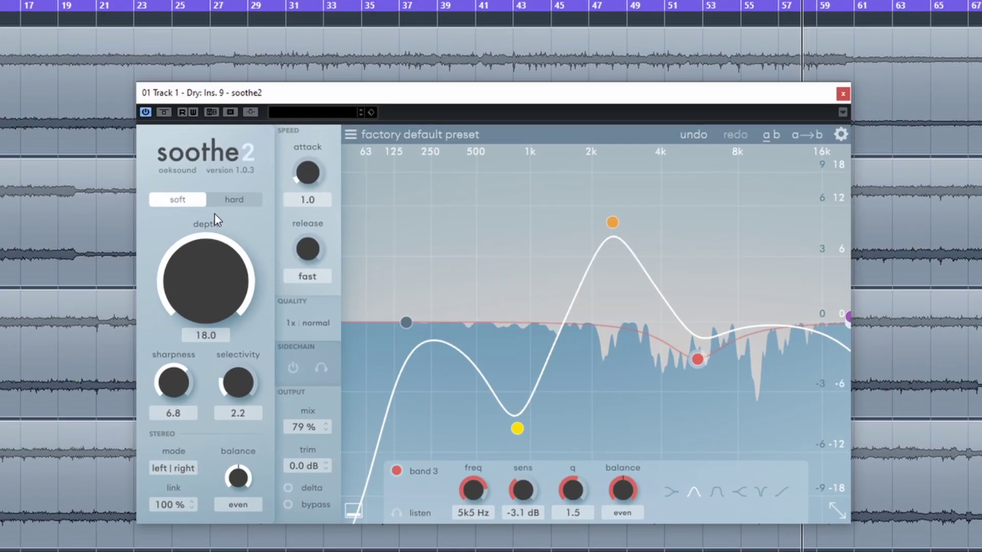
drag(215, 214, 207, 292)
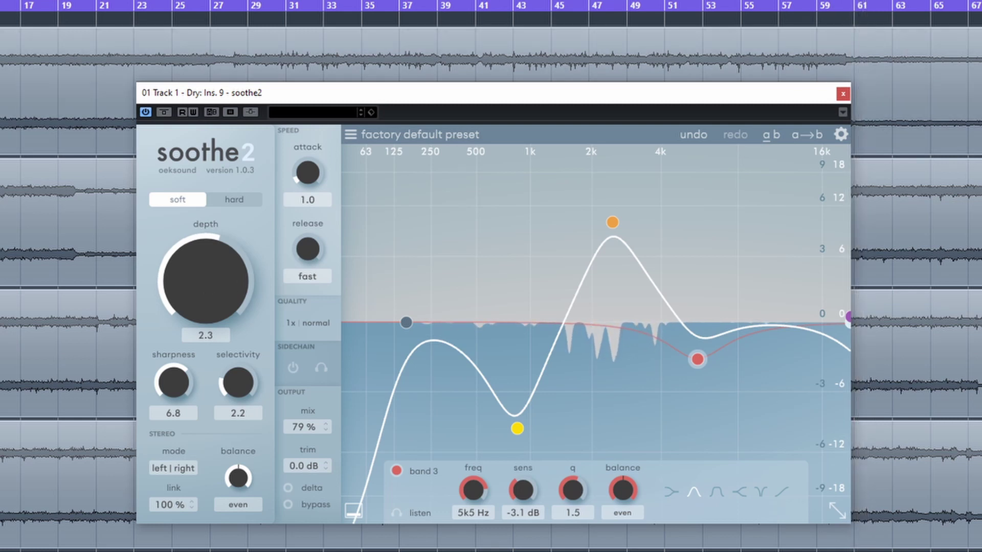
drag(195, 282, 195, 271)
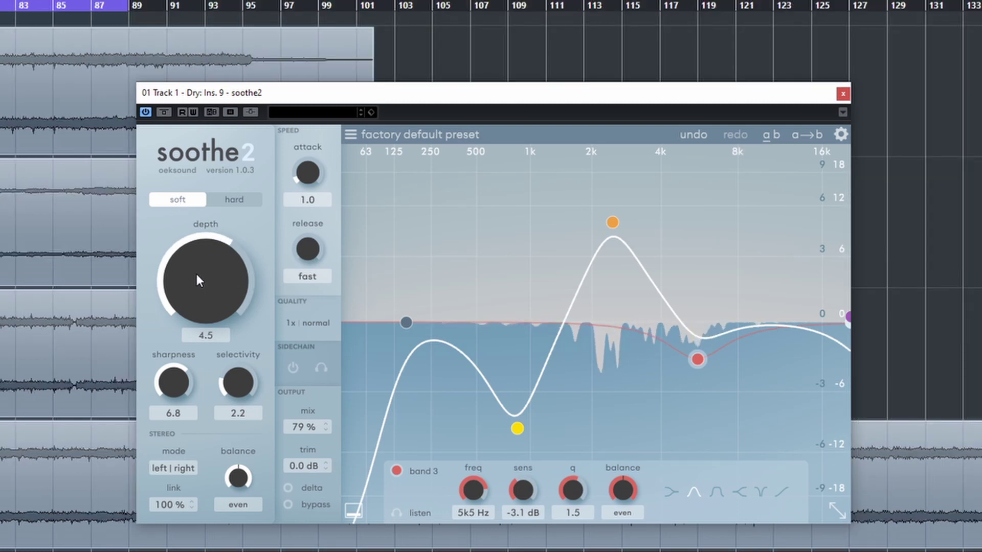
click(165, 112)
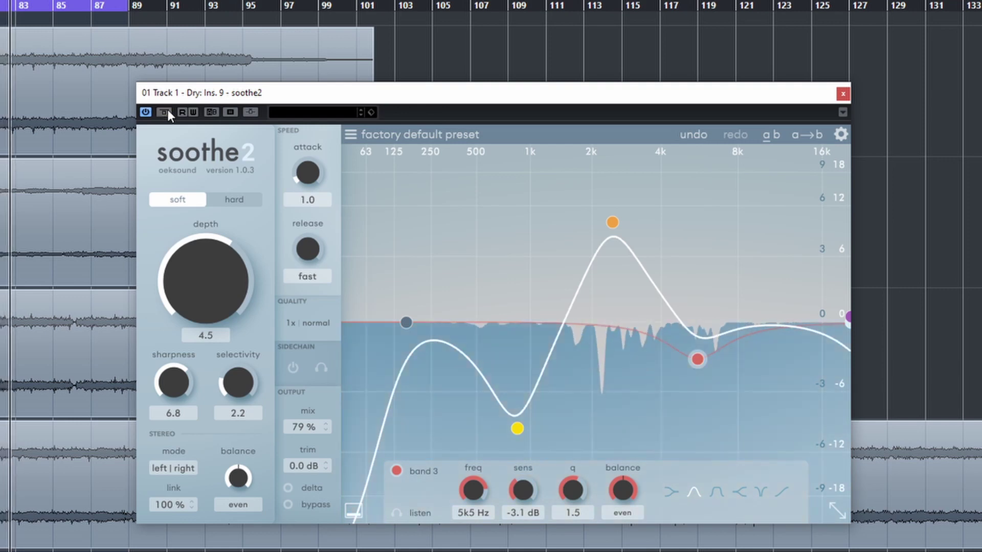
drag(212, 299, 214, 314)
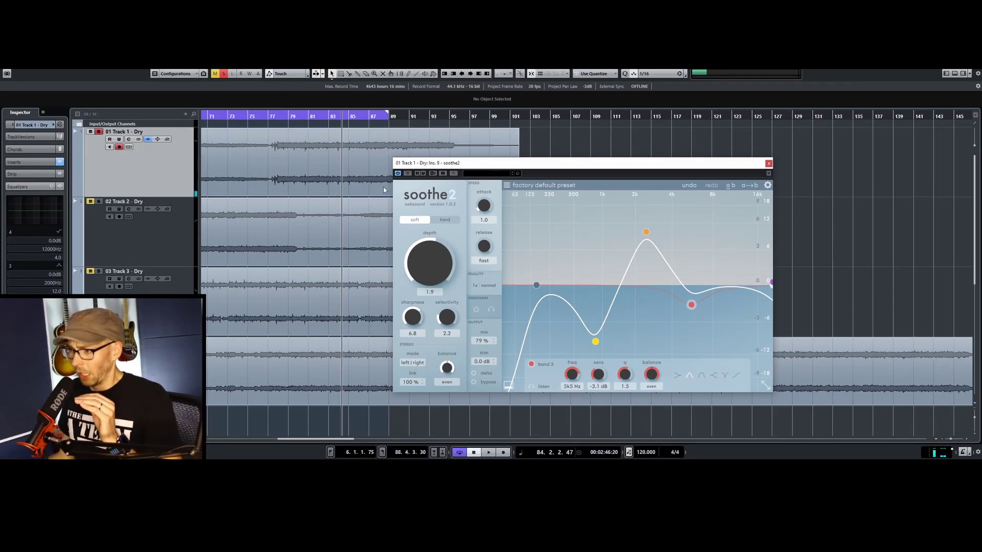
Play the track from about bar 79 and compare the sound with soothe2 bypassed and active
drag(327, 116, 294, 117)
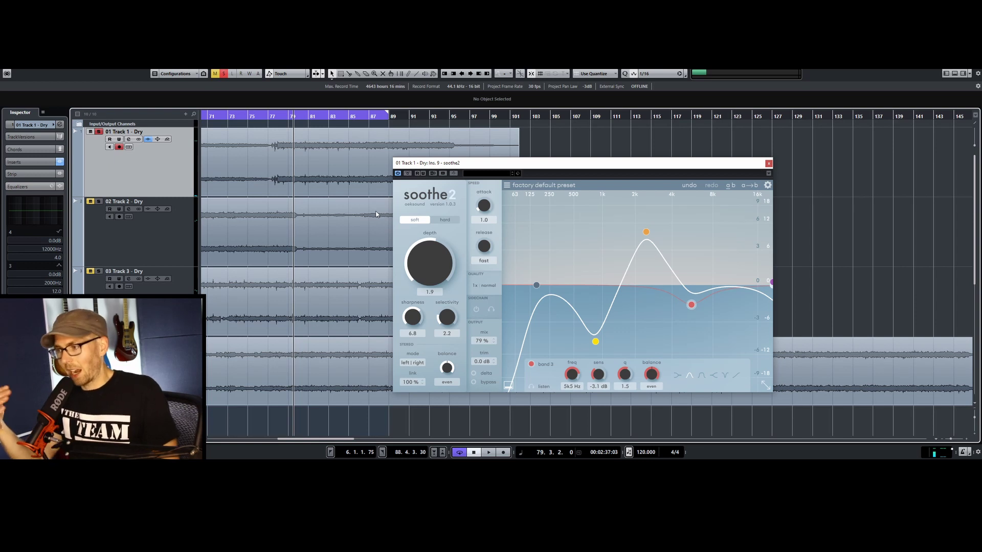
key(space)
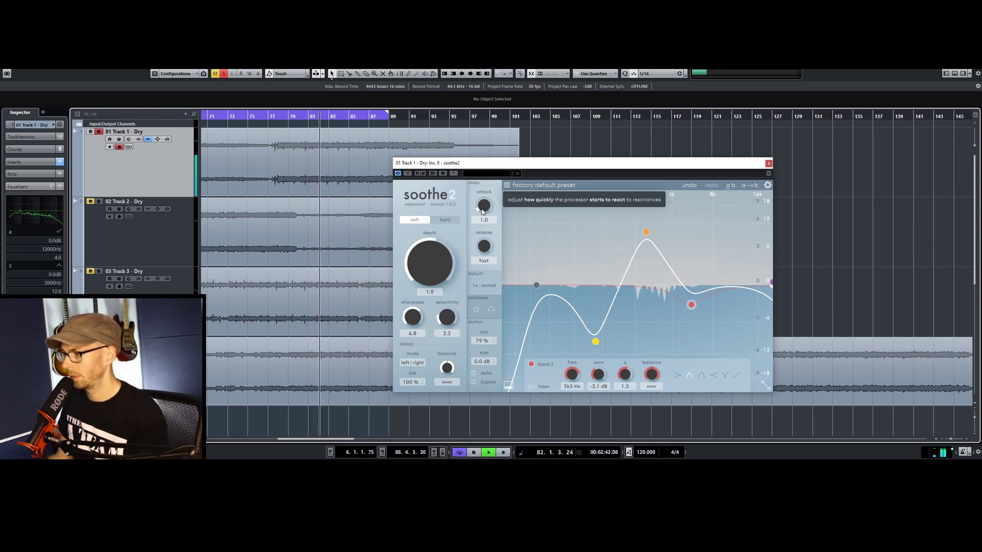
click(408, 174)
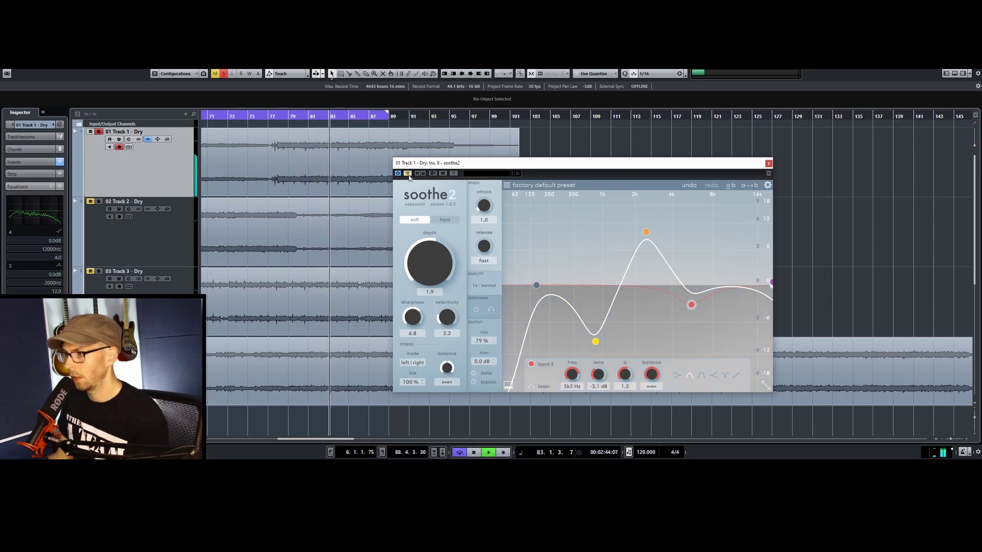
click(409, 174)
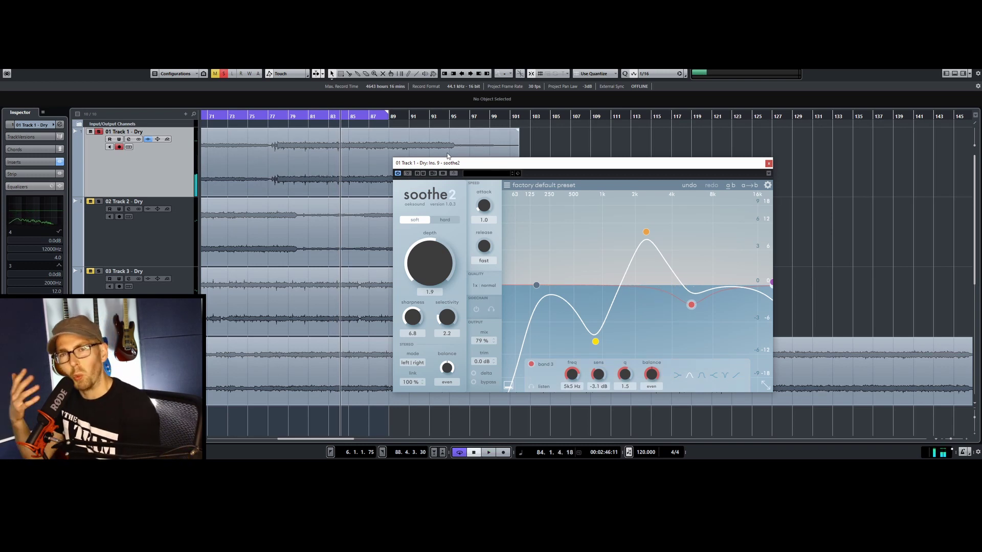
Replay from about bar 79 to audition the delta signal, turn delta off and close the soothe2 window
drag(321, 116, 312, 121)
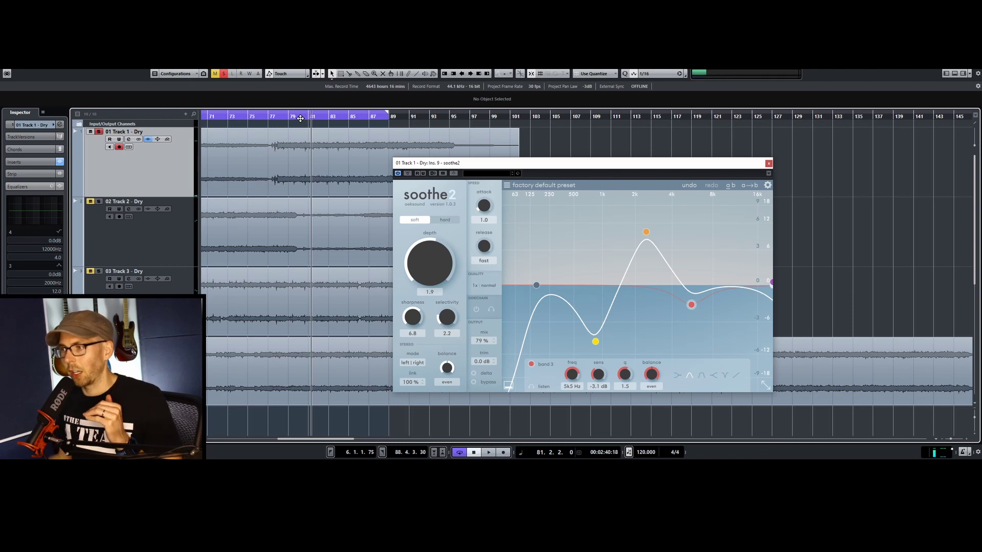
click(300, 119)
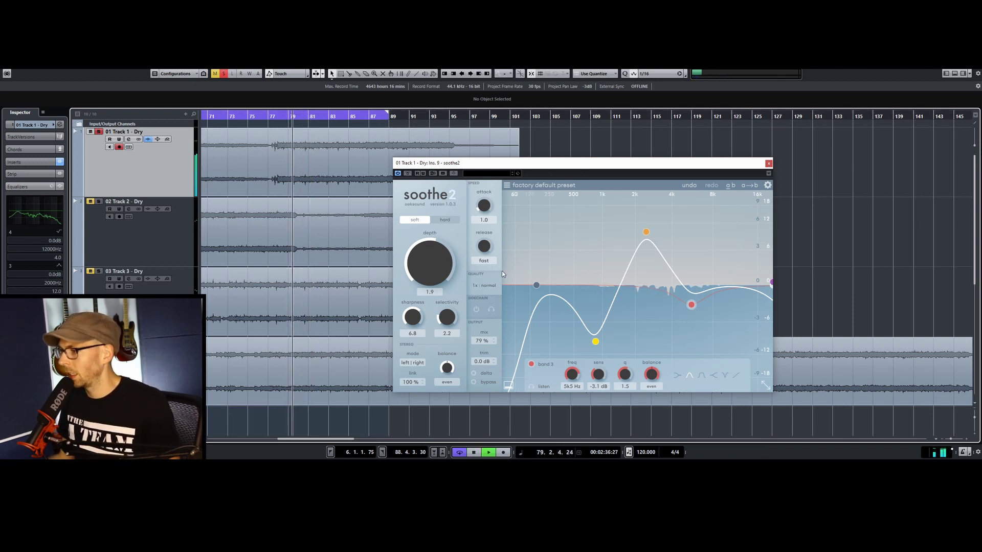
click(473, 374)
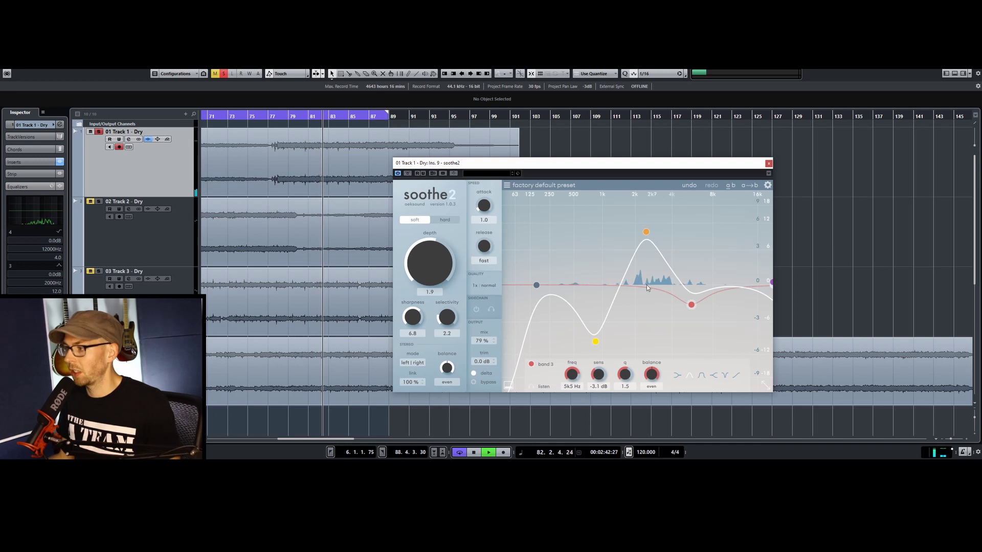
click(473, 373)
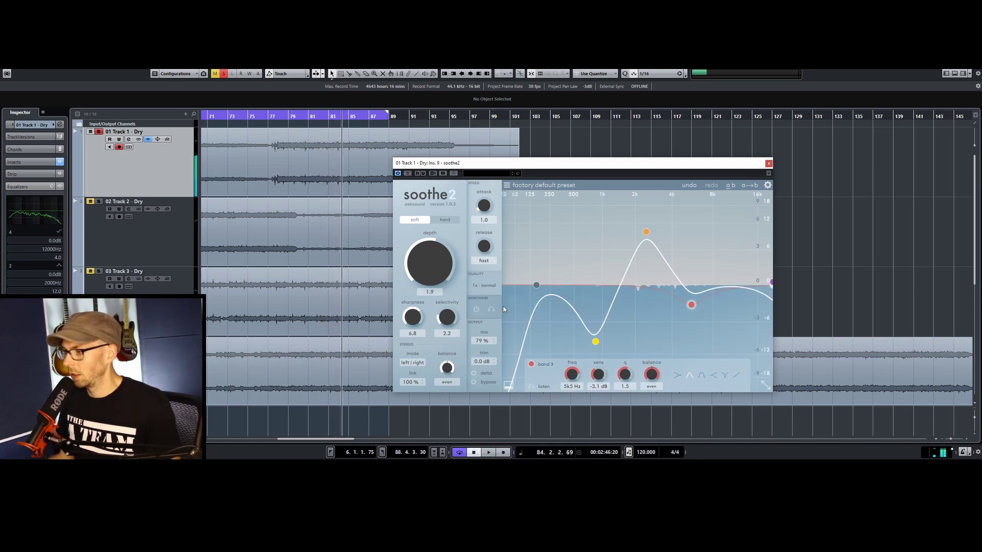
click(769, 164)
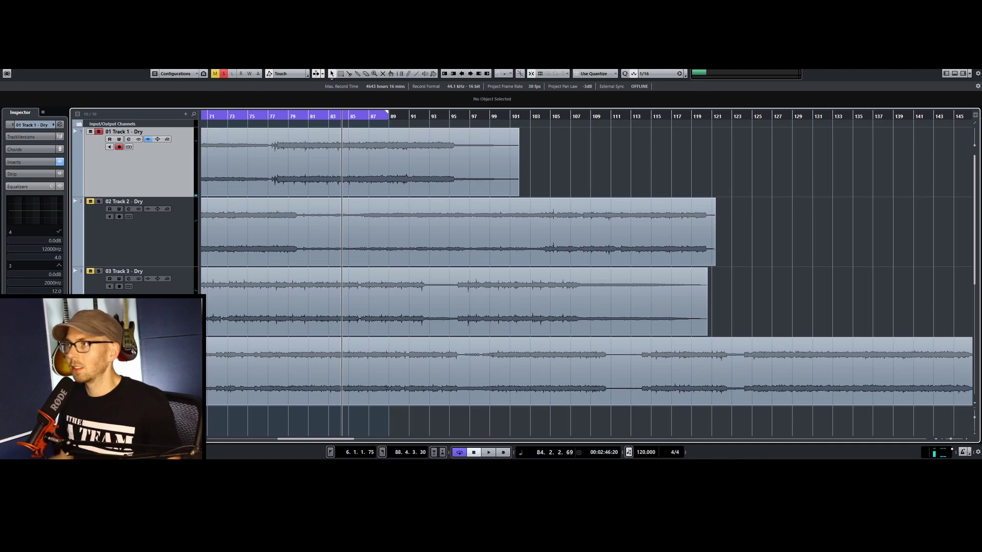